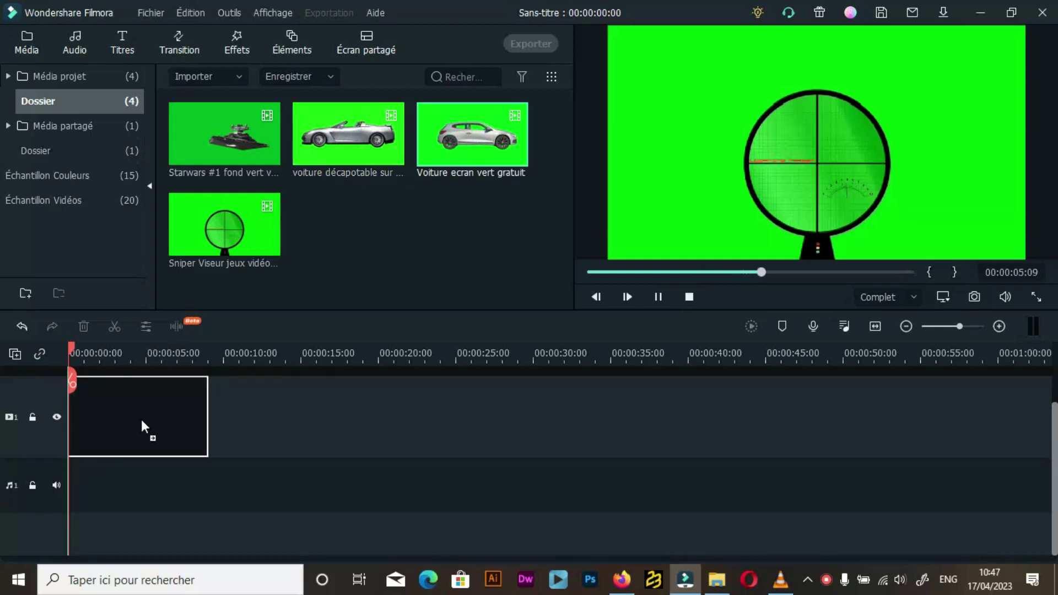
Place the "Voiture ecran vert gratuit" clip at the start of video track 1 and play it.
left_click_drag(217, 423, 219, 423)
left_click(622, 320)
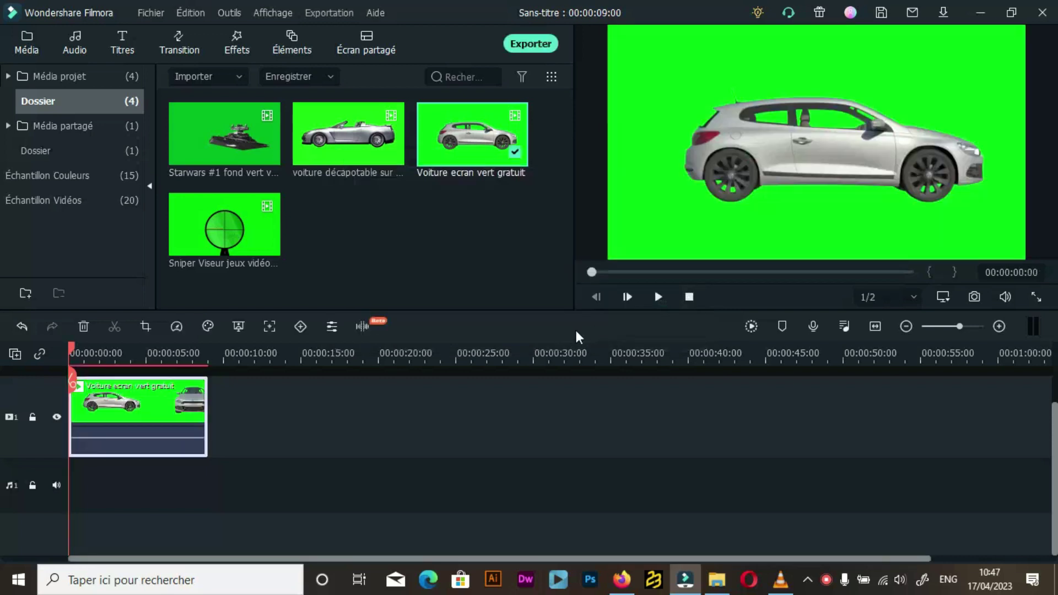
key("space")
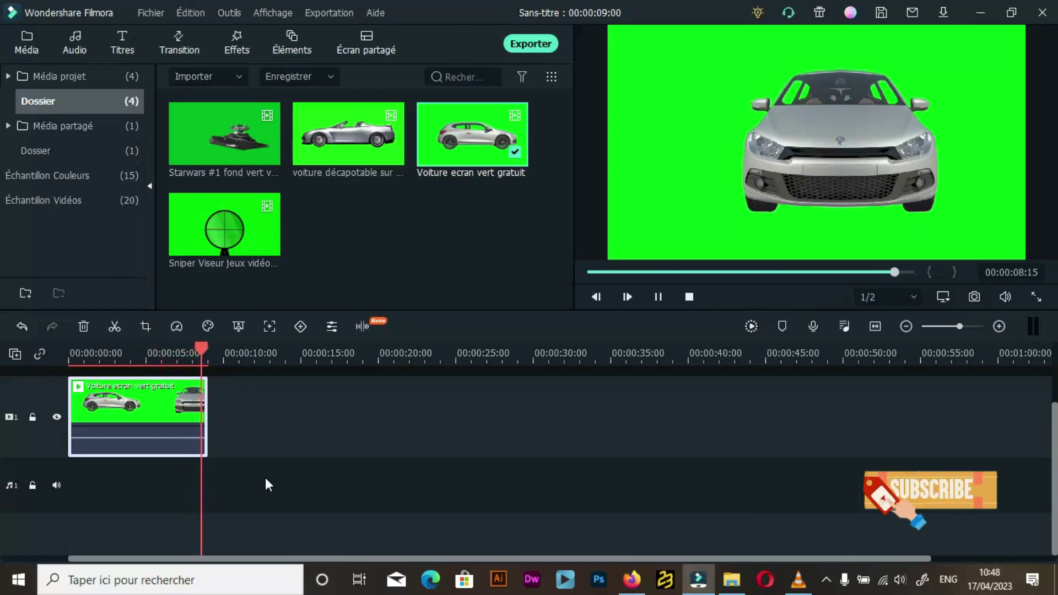
Enable Chroma Key on the "Voiture ecran vert gratuit" clip with green as the key colour, and preview it from the beginning.
double_click(159, 404)
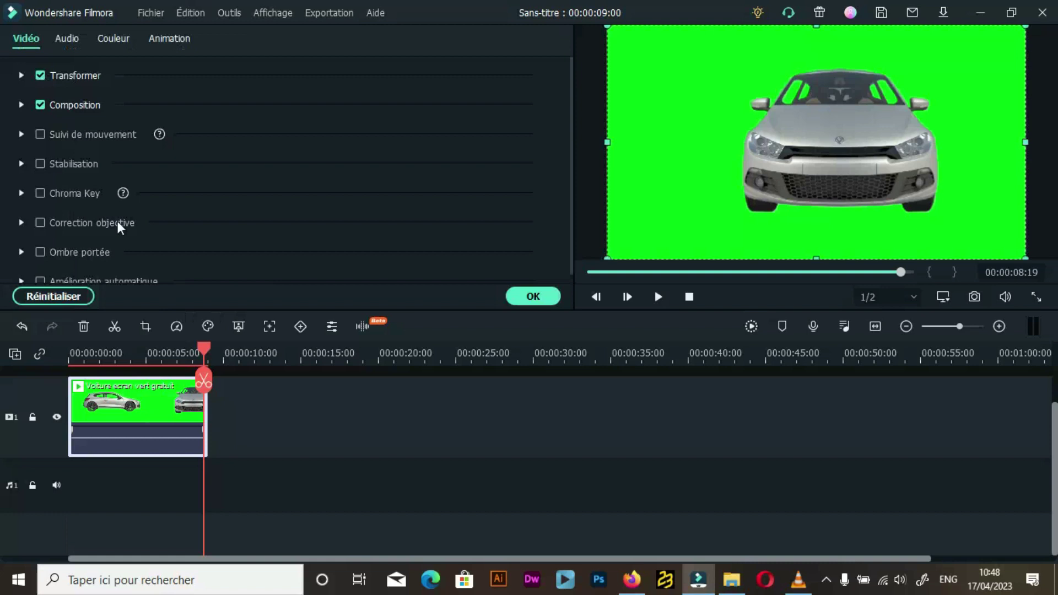
scroll(100, 134, "down", 1)
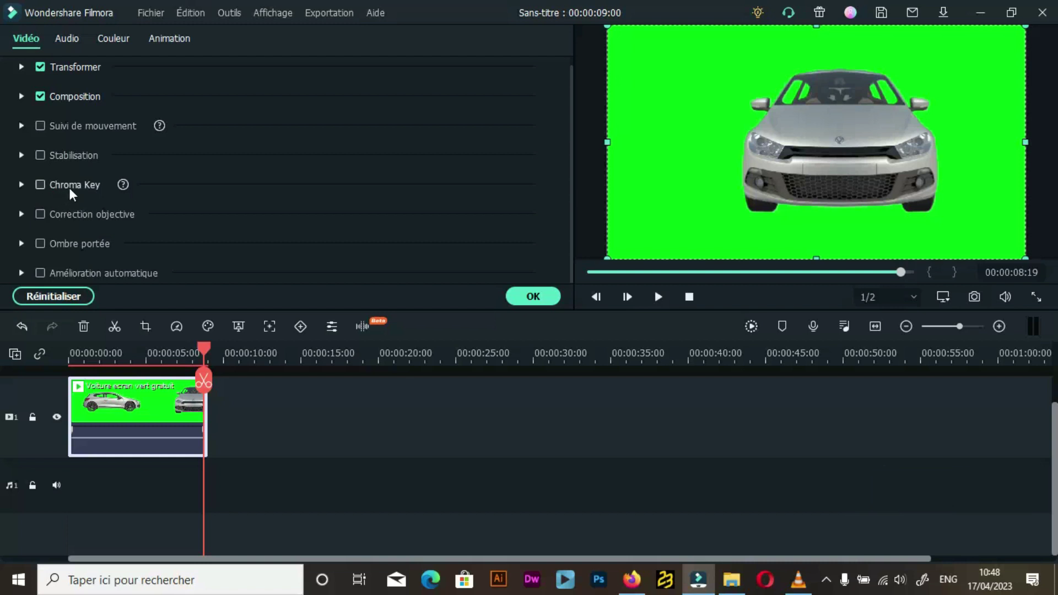
left_click(122, 185)
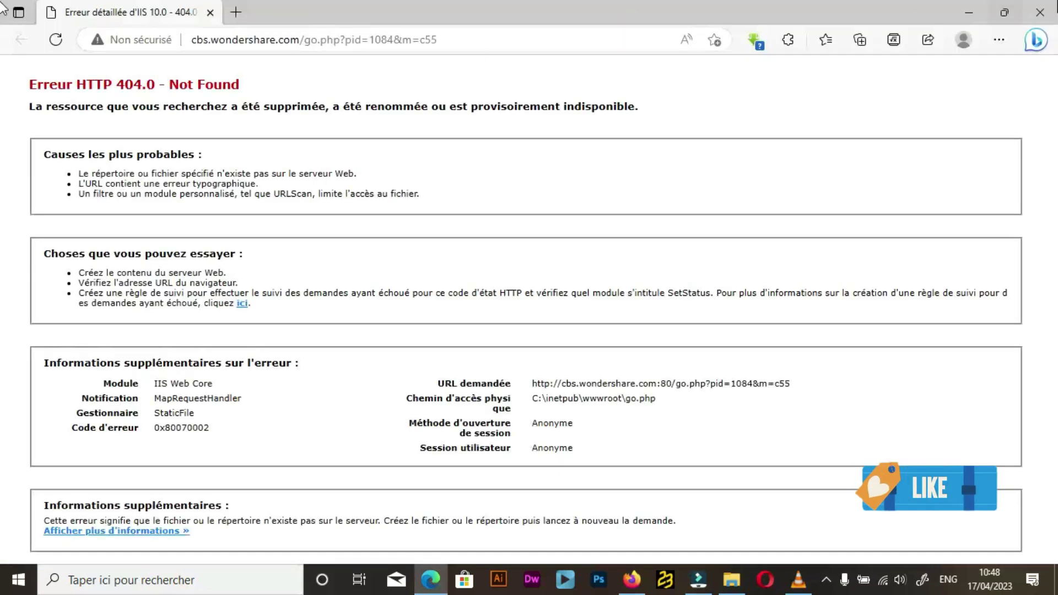
key("alt+F4")
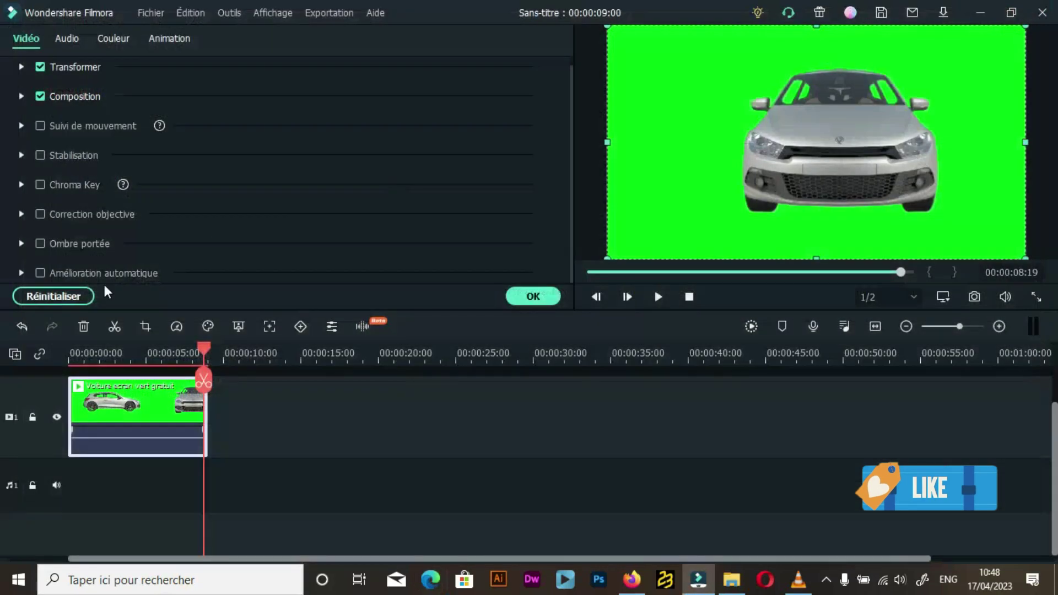
left_click(20, 185)
left_click(40, 184)
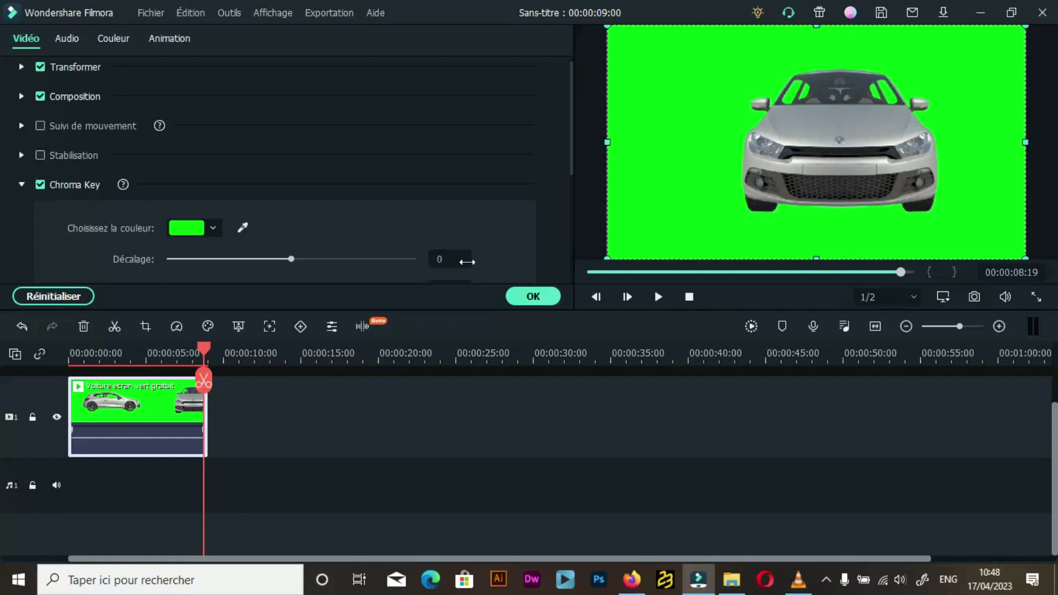
scroll(432, 239, "down", 3)
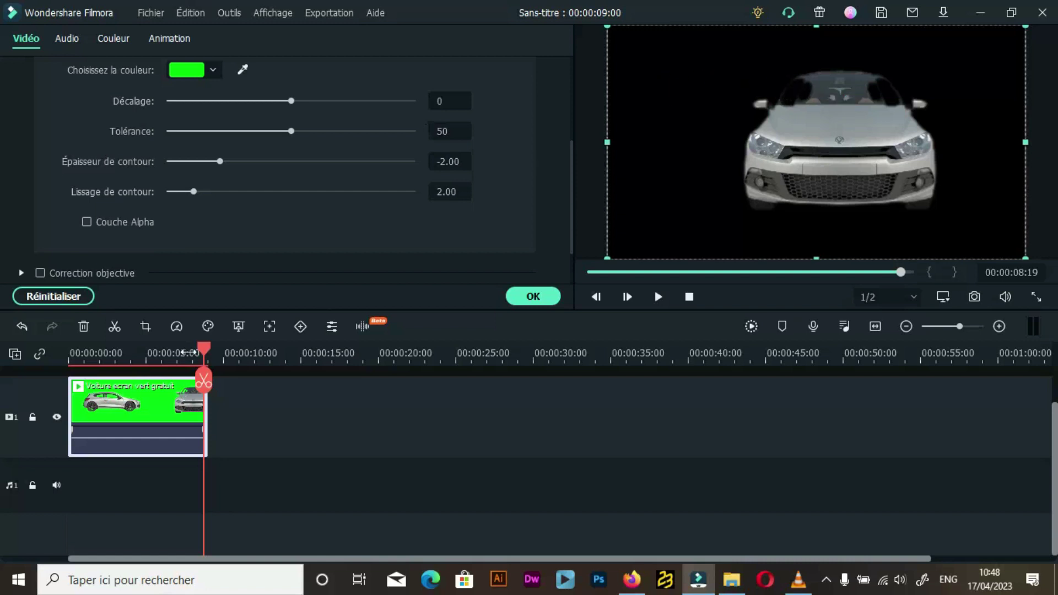
left_click_drag(202, 353, 70, 373)
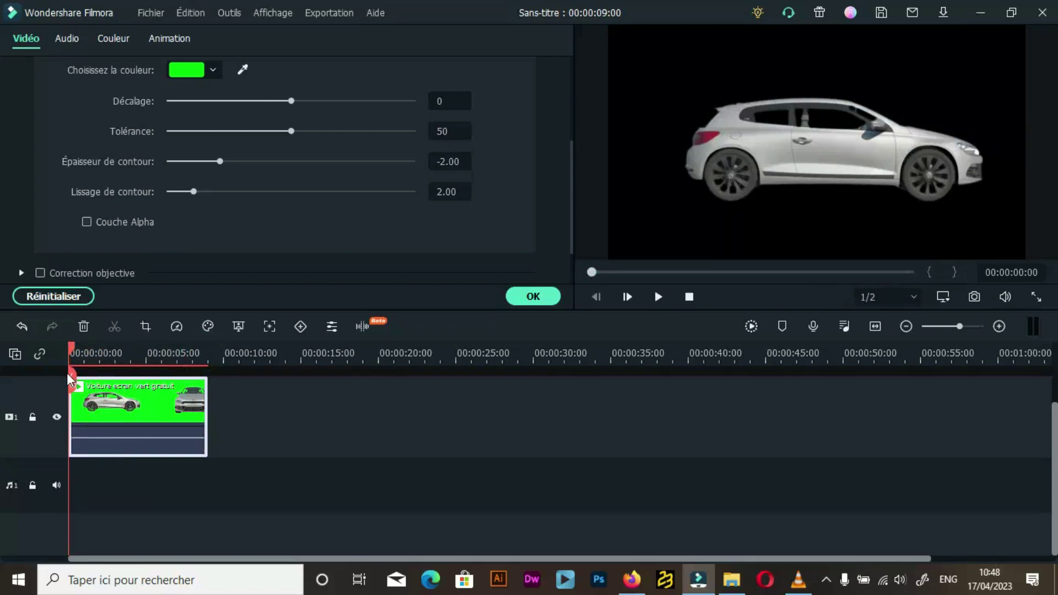
key("space")
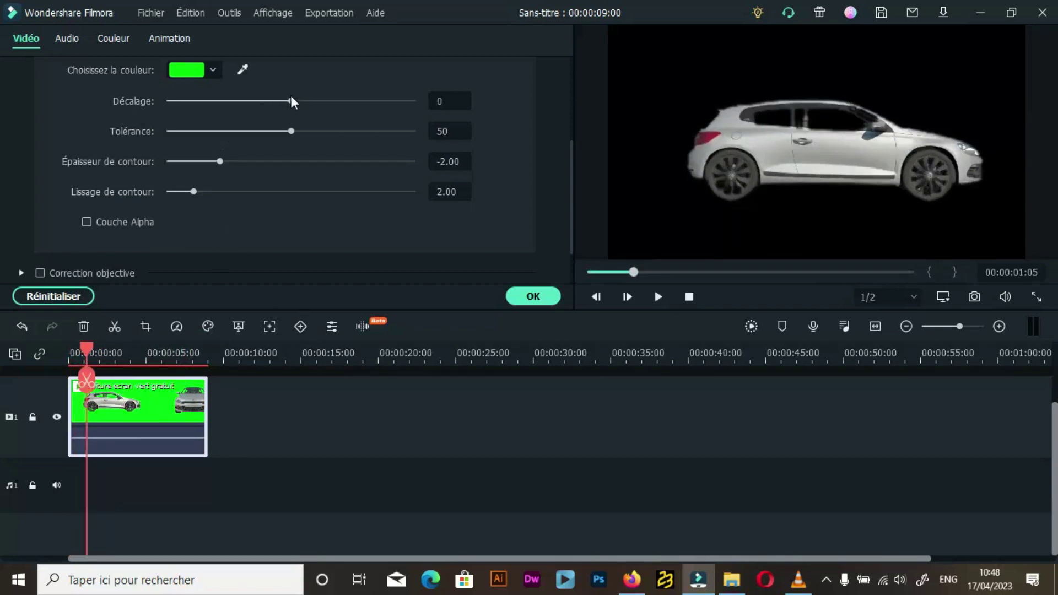
Try a Chroma Key Décalage of -34 and a Tolérance of 44 on the car clip.
left_click_drag(289, 98, 248, 132)
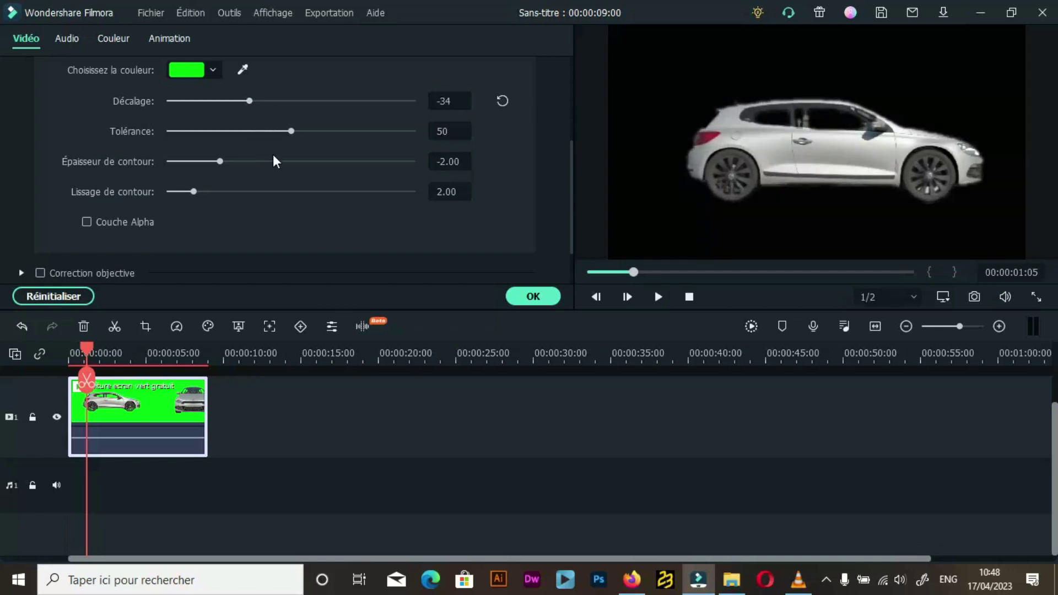
scroll(278, 132, "up", 1)
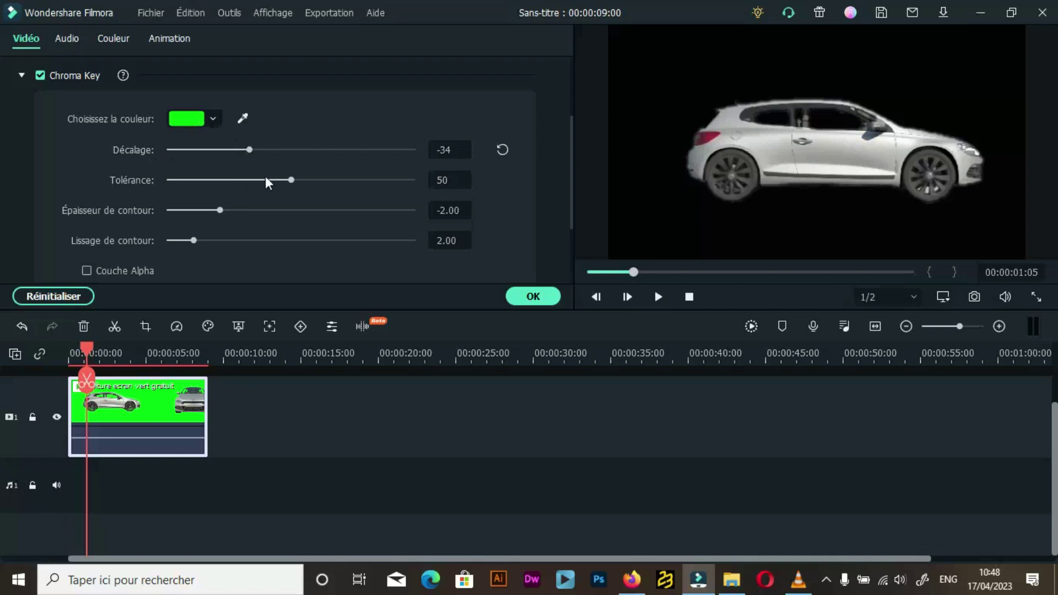
left_click_drag(292, 179, 323, 187)
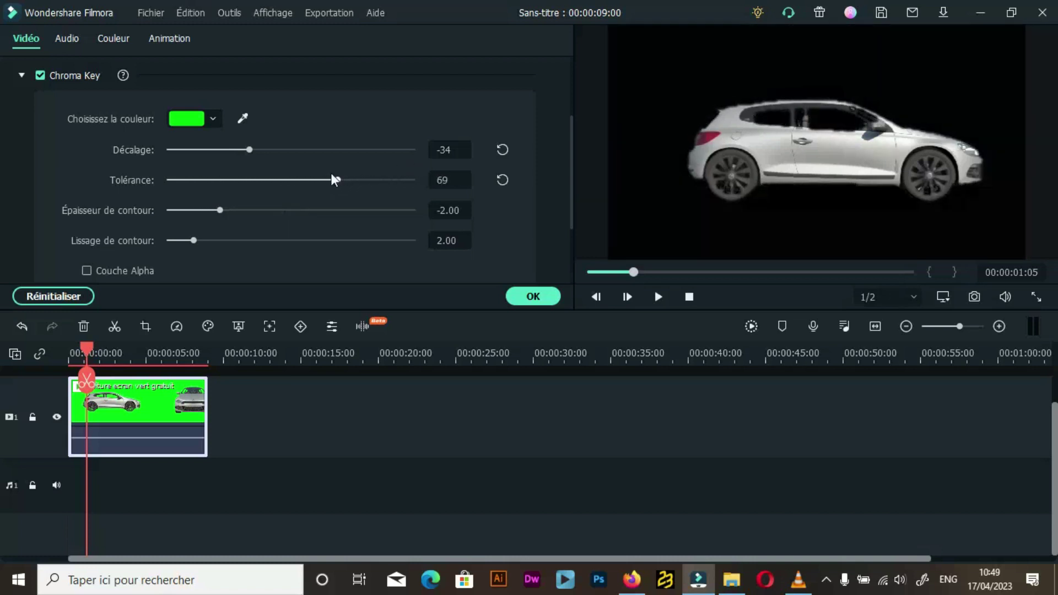
left_click_drag(295, 179, 275, 184)
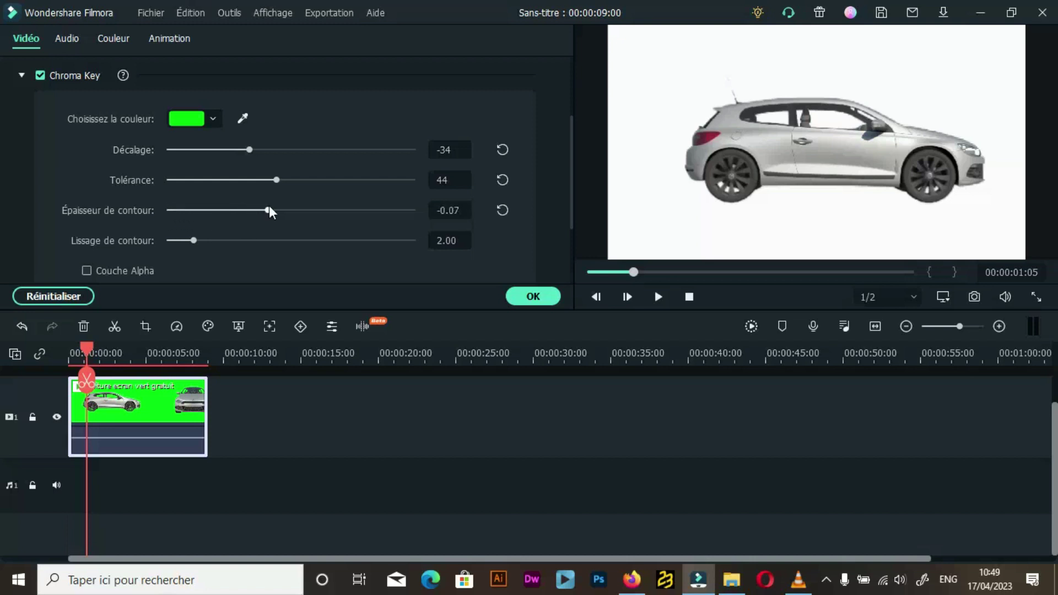
Try Épaisseur de contour -0.04 and Lissage de contour 17.13, with Décalage -18 and Tolérance 30, on the car's key.
left_click_drag(322, 223, 279, 223)
left_click_drag(192, 240, 378, 234)
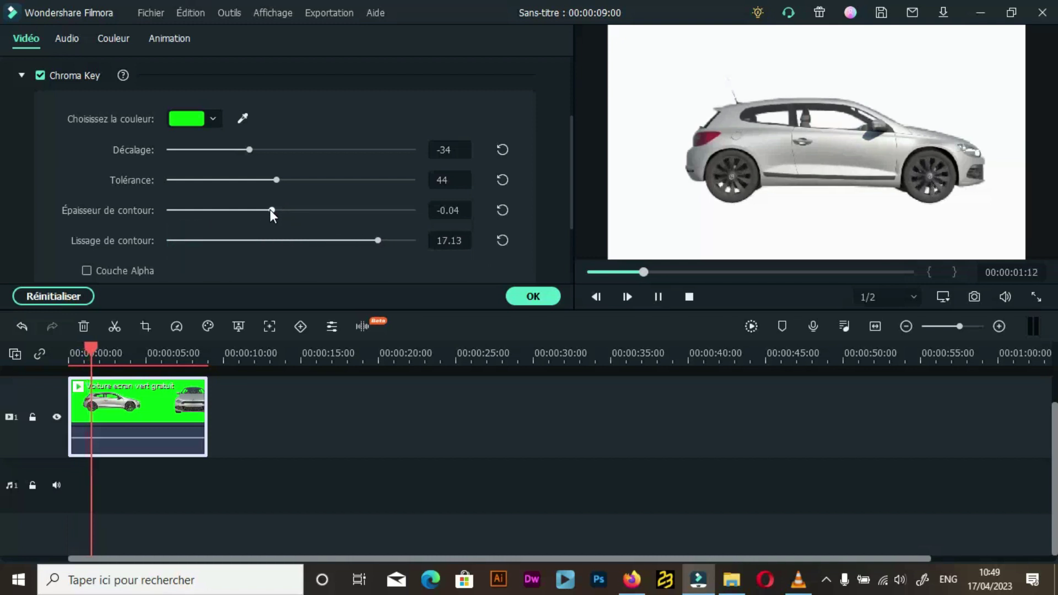
left_click_drag(245, 149, 269, 149)
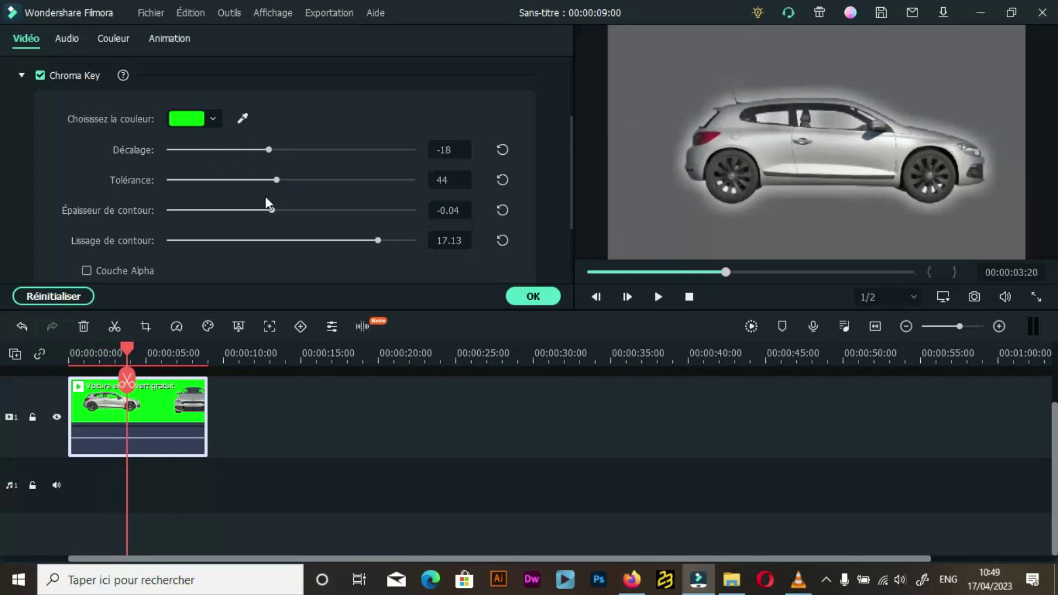
left_click_drag(279, 179, 246, 211)
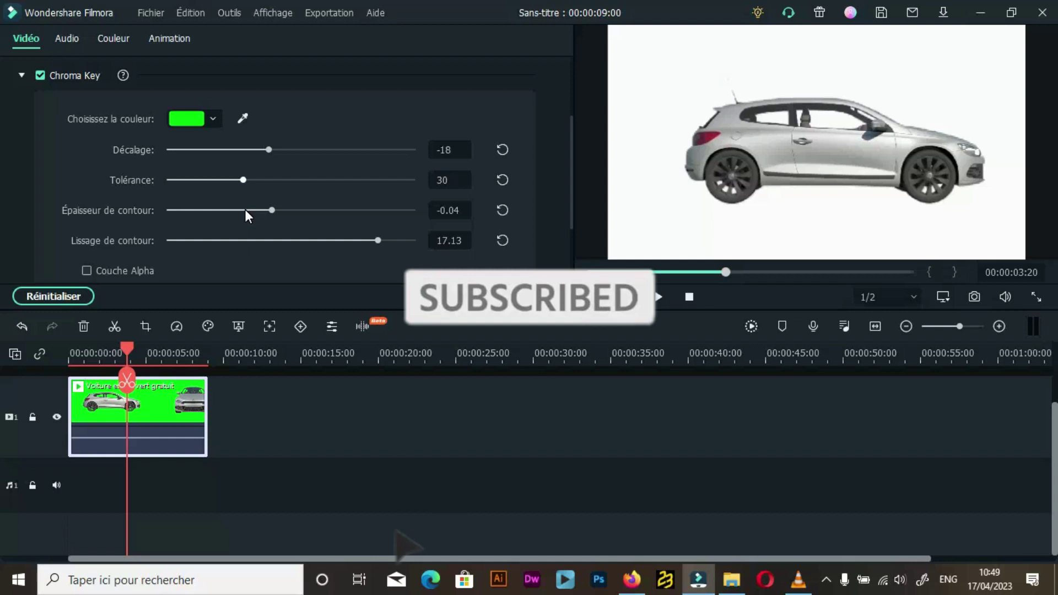
Apply Chroma Key settings of Décalage -42, Tolérance 51, Épaisseur de contour 0.14 and Lissage de contour 10.51.
left_click_drag(269, 149, 320, 210)
left_click(378, 240)
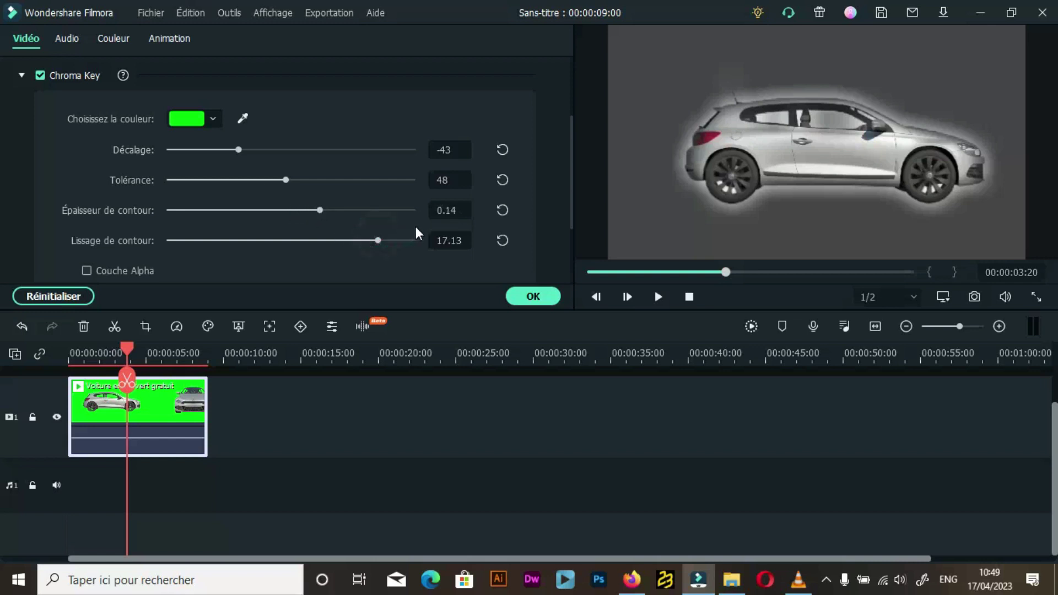
left_click_drag(379, 245, 268, 238)
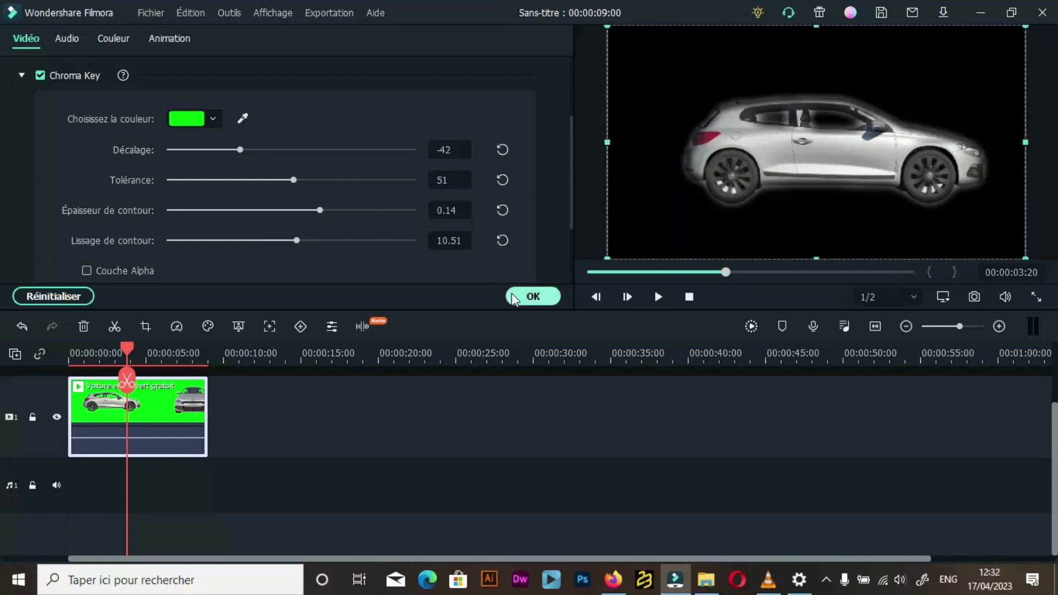
left_click(518, 298)
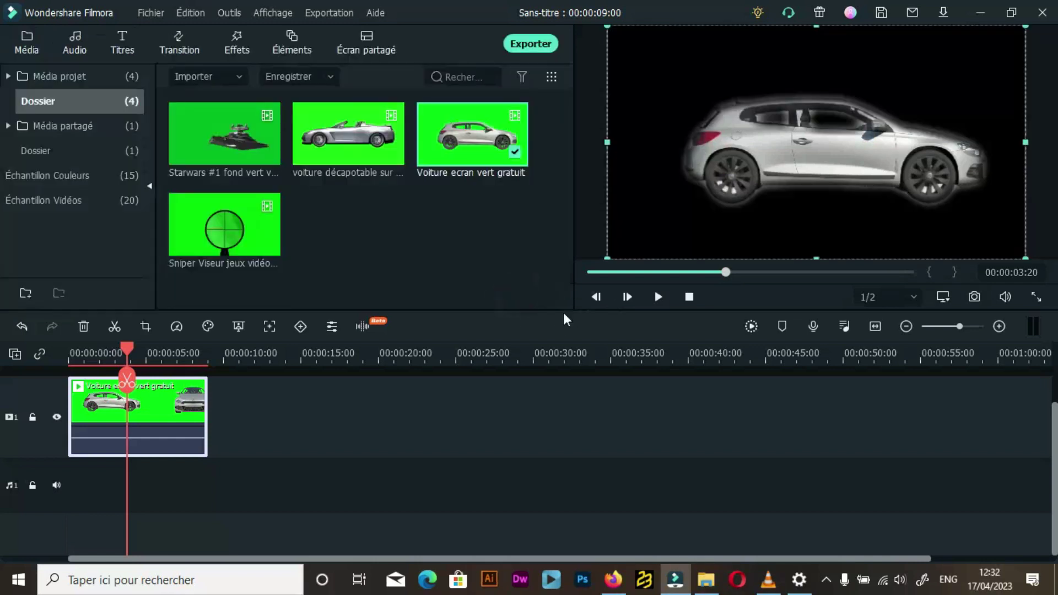
Play the keyed car clip to its end, and replay part of it to check the cutout.
left_click(656, 297)
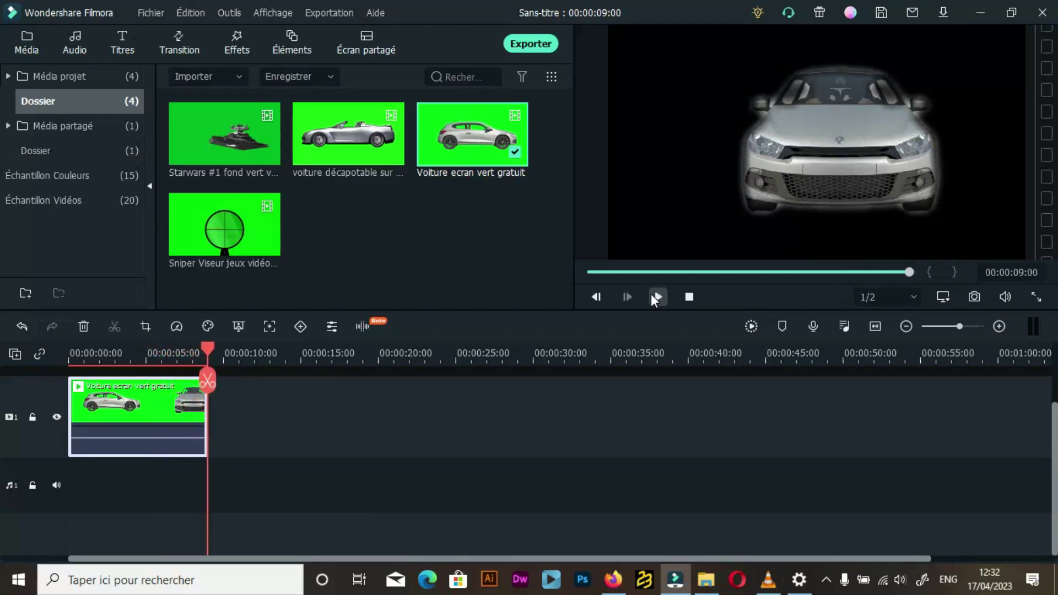
left_click_drag(689, 272, 672, 272)
left_click(658, 297)
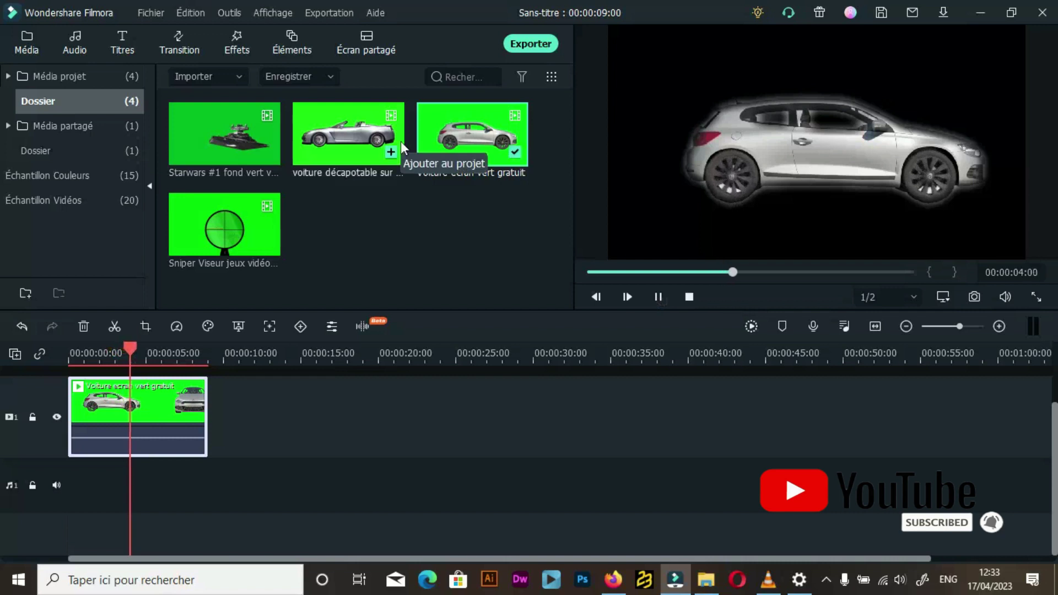
Add the "voiture décapotable" clip to video track 2, starting about 4 seconds in, and enable Chroma Key on it.
left_click_drag(351, 126, 126, 375)
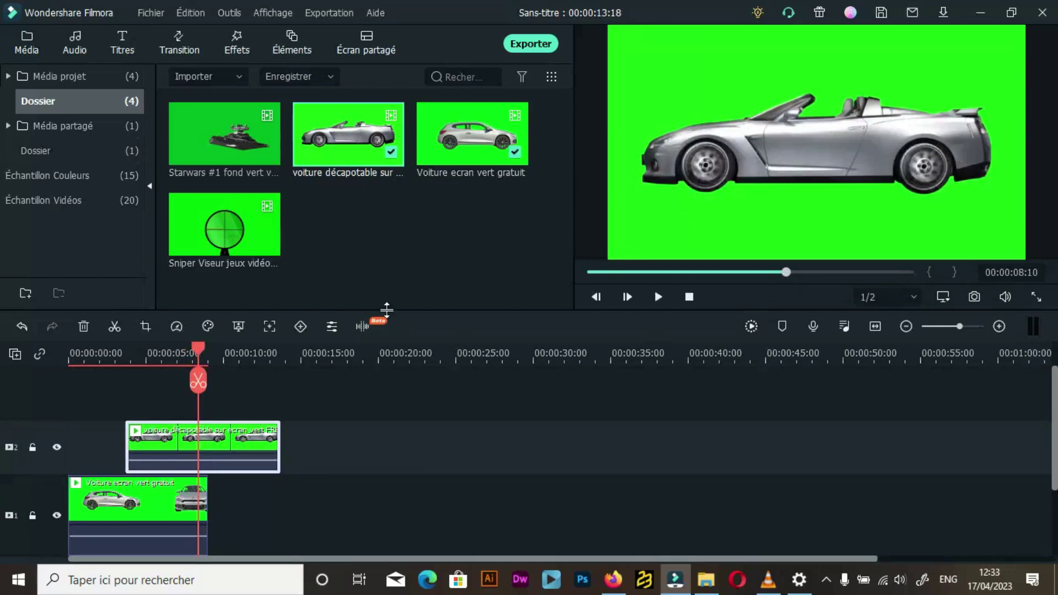
double_click(225, 445)
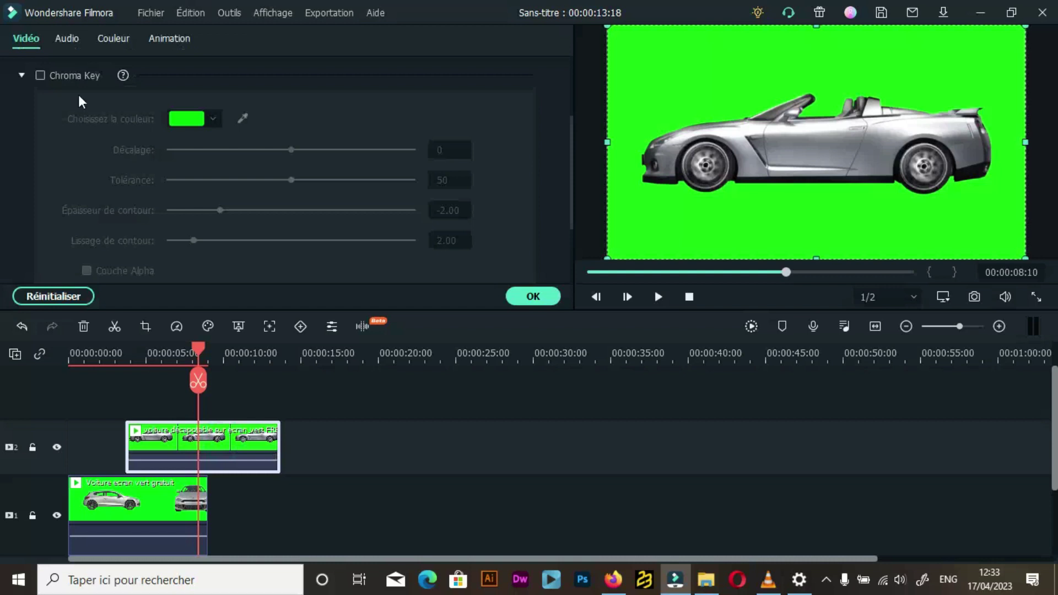
left_click(40, 75)
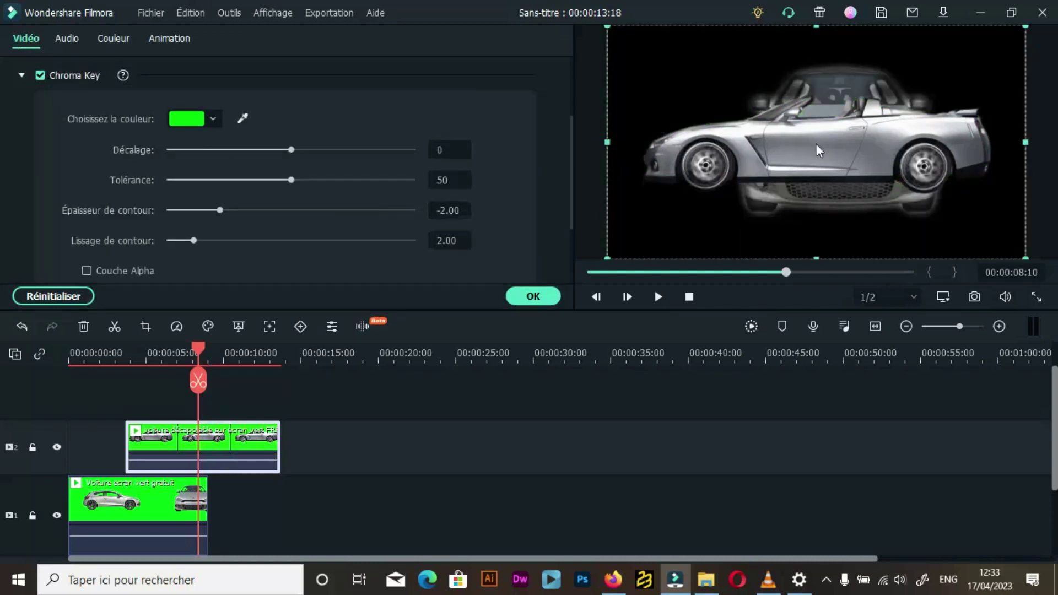
Scale the convertible clip down to about 80% and position it in the lower-left part of the video frame, overlapping the first car.
mouse_move(823, 144)
left_mouse_down()
mouse_move(819, 180)
mouse_move(841, 220)
mouse_move(815, 152)
mouse_move(823, 139)
left_mouse_up()
left_click_drag(610, 129, 693, 164)
left_click_drag(855, 83, 842, 115)
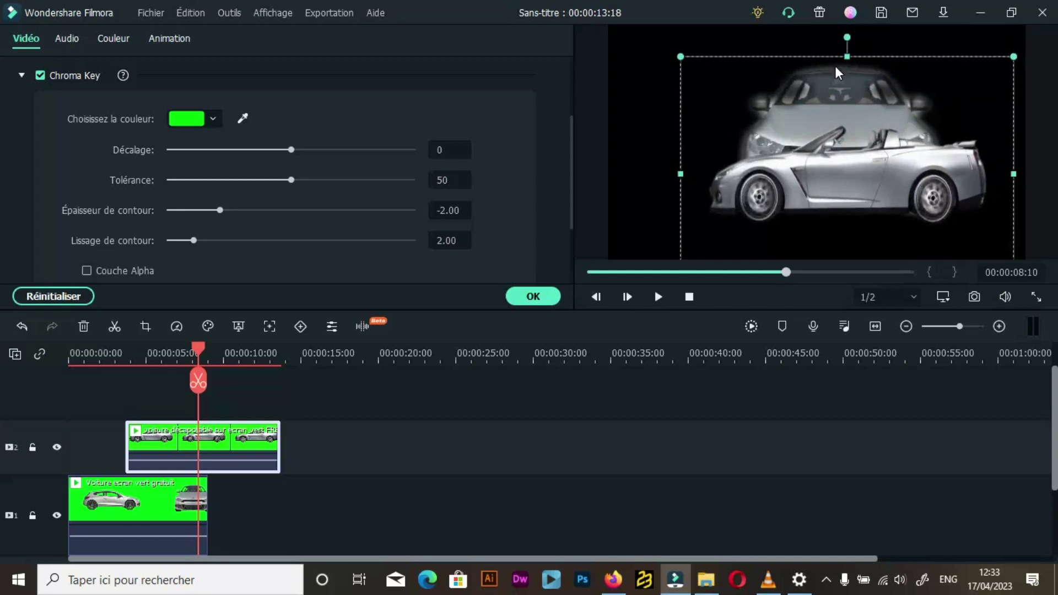
left_click_drag(847, 52, 875, 93)
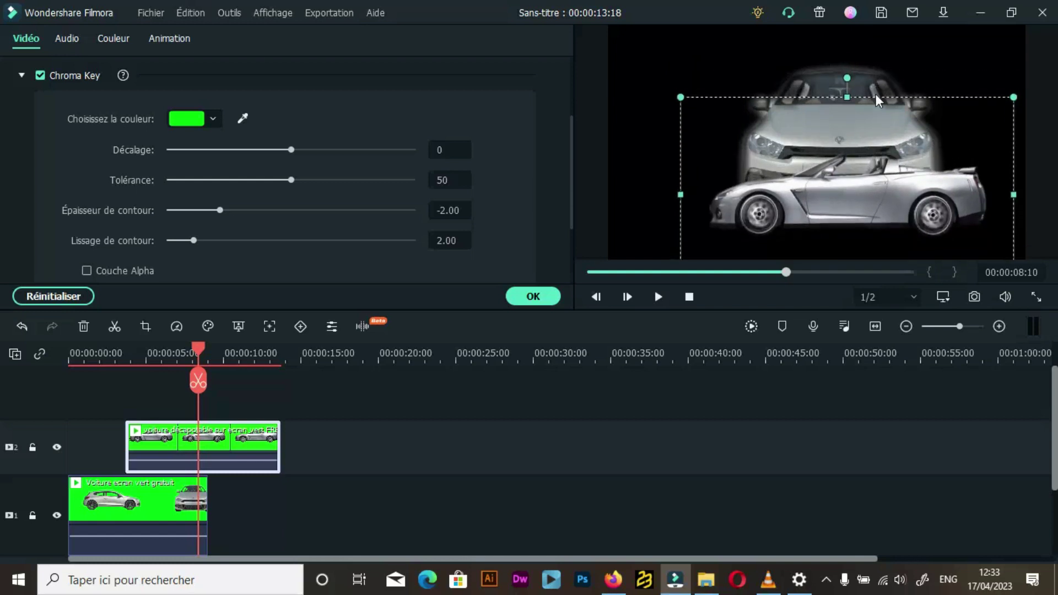
left_click_drag(840, 189, 736, 179)
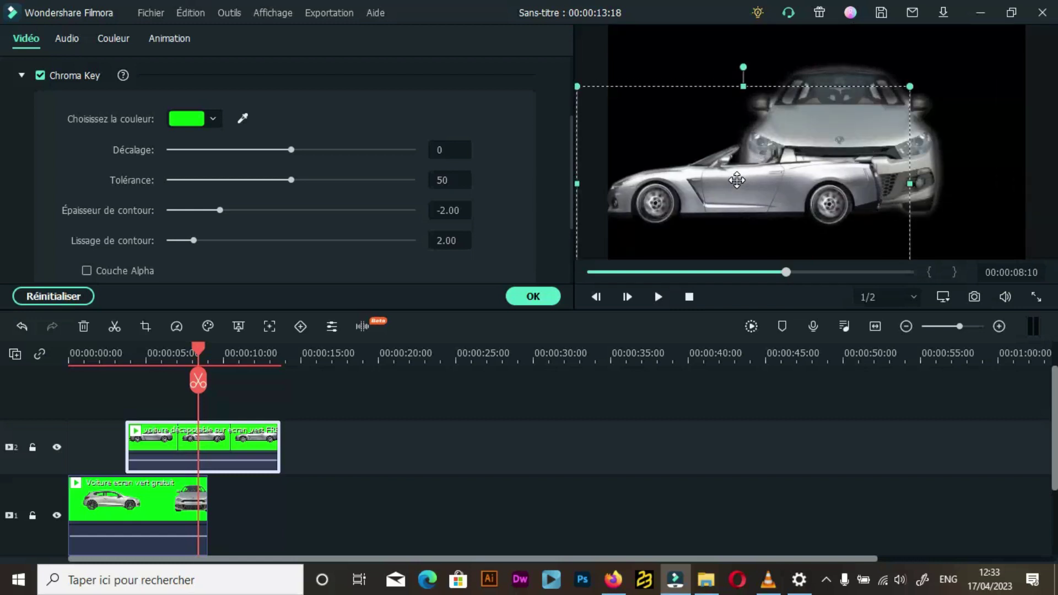
left_click_drag(737, 180, 740, 205)
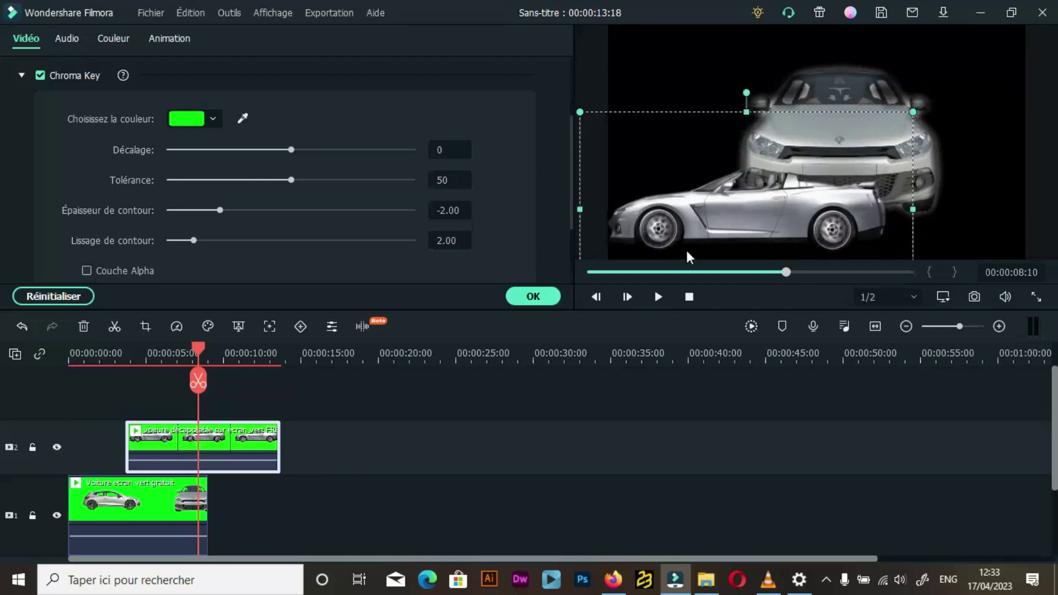
Play the two-car composite, replay it from the beginning, and close the clip settings.
left_click(973, 78)
key("space")
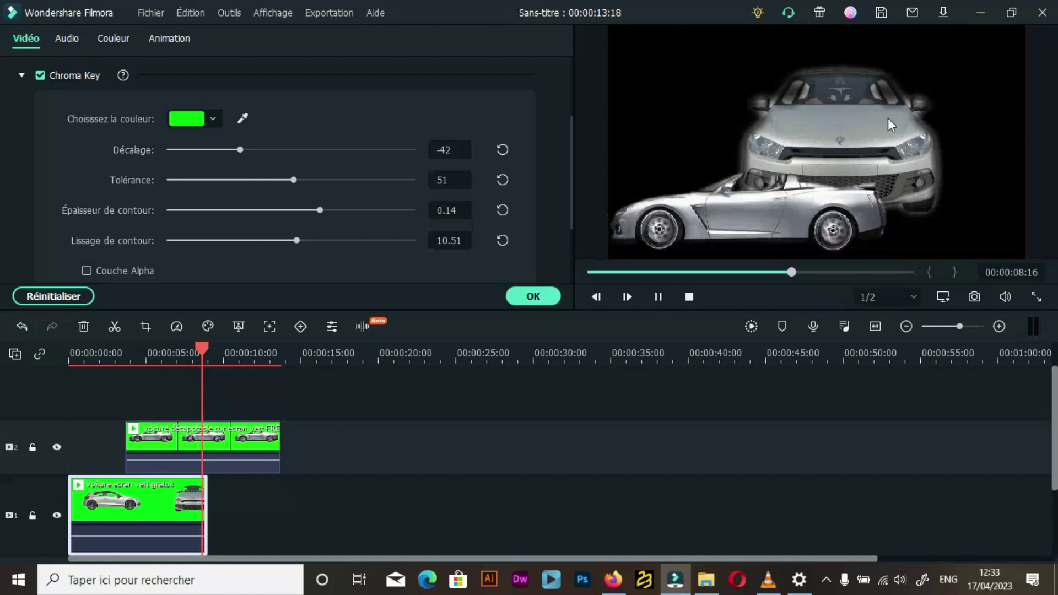
key("space")
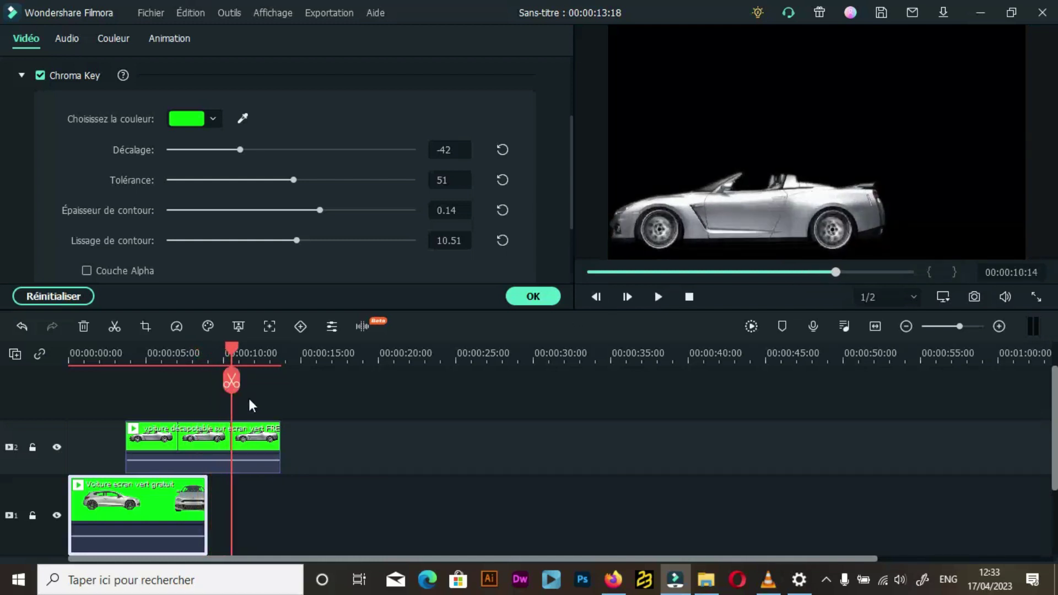
left_click_drag(229, 355, 66, 399)
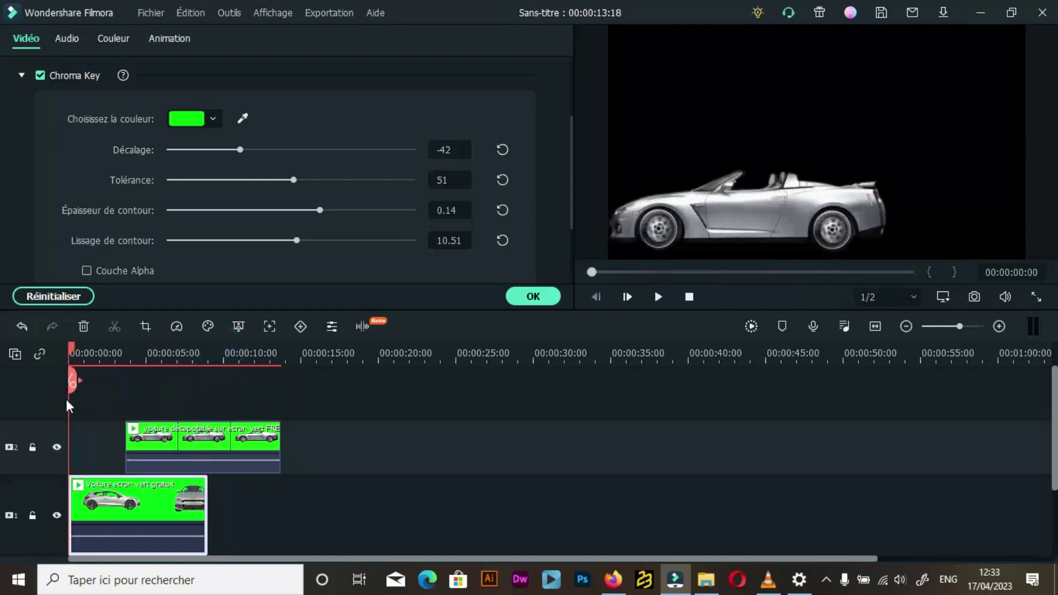
key("space")
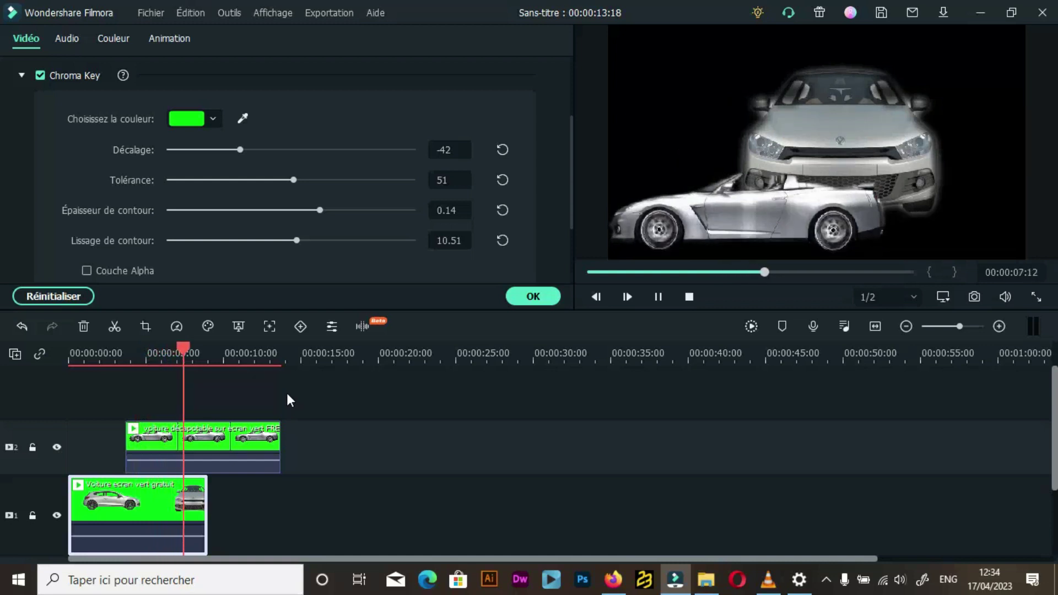
left_click(512, 296)
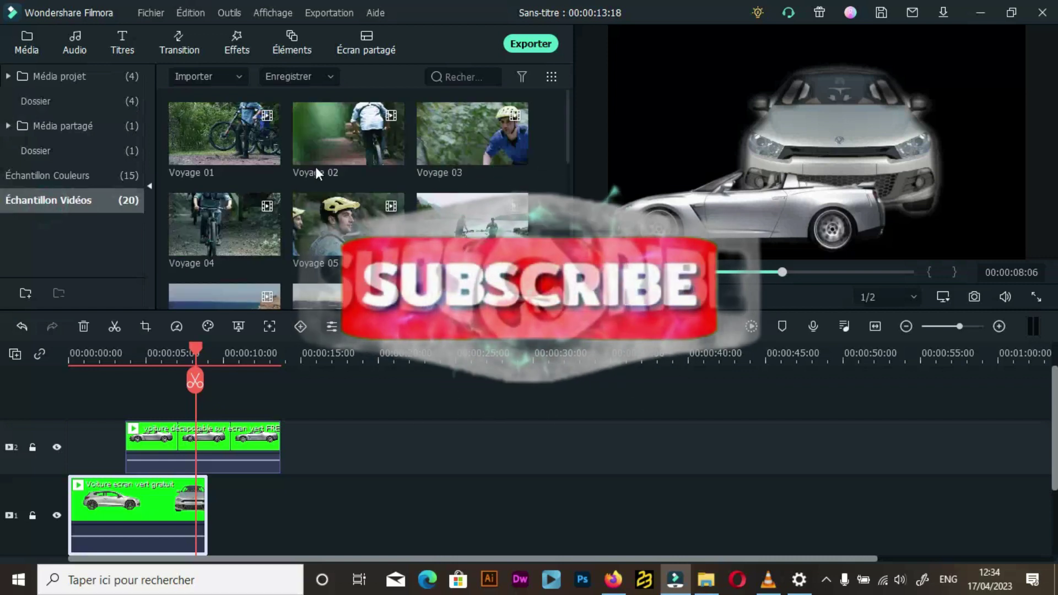
Move the first car clip to video track 3 and place the "Plage" sample video at the start of track 1 as the background.
scroll(358, 193, "down", 5)
scroll(344, 198, "up", 5)
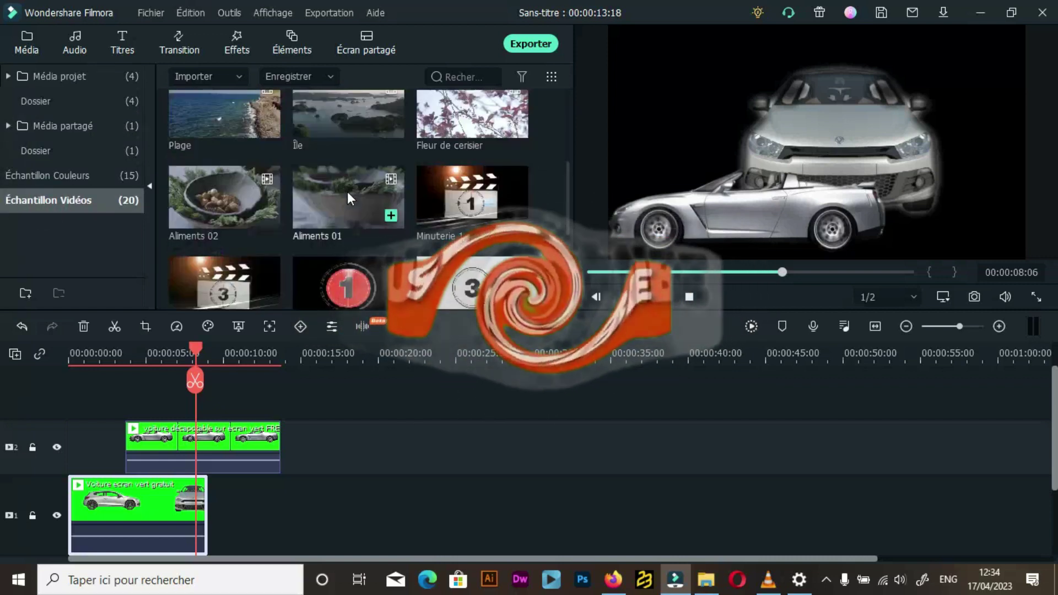
left_click_drag(221, 124, 326, 408)
left_click_drag(114, 541, 124, 449)
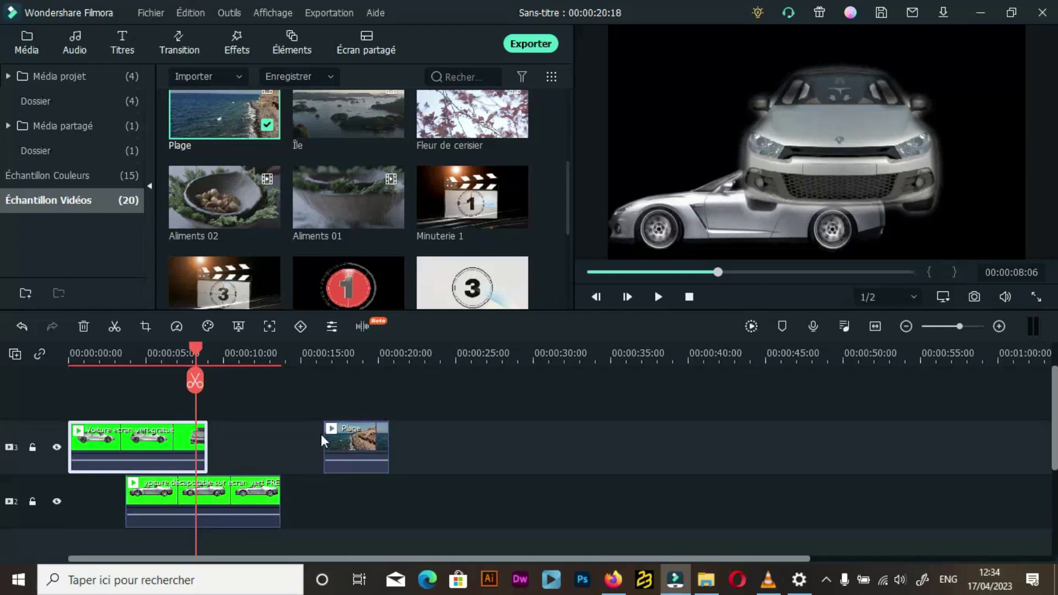
left_click_drag(339, 442, 279, 492)
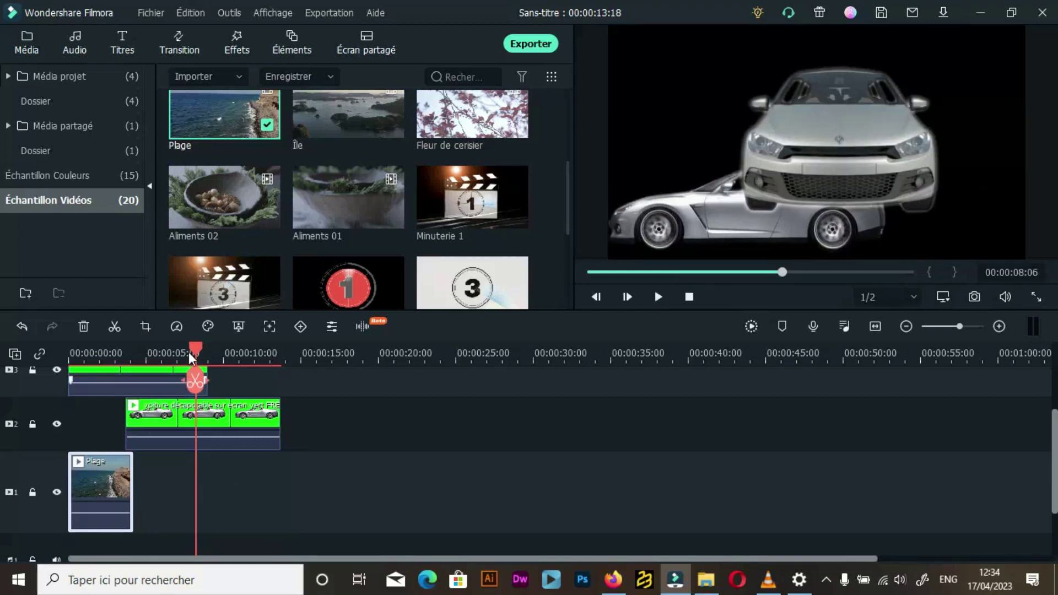
Reposition the first car slightly down and to the left over the beach background, and play the composite from the beginning to about 4 seconds.
left_click_drag(193, 349, 68, 379)
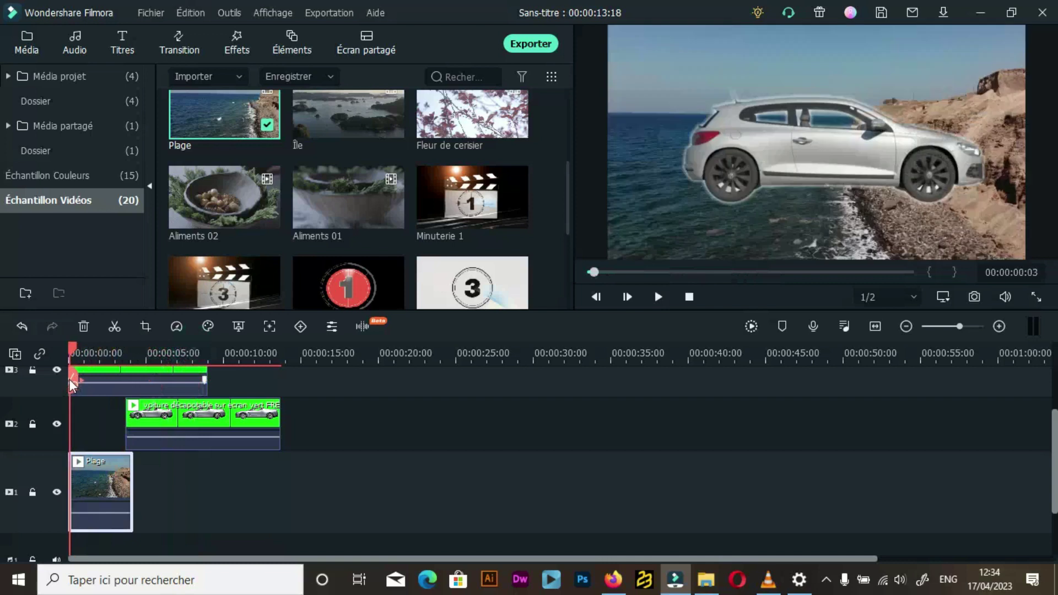
left_click_drag(835, 151, 785, 173)
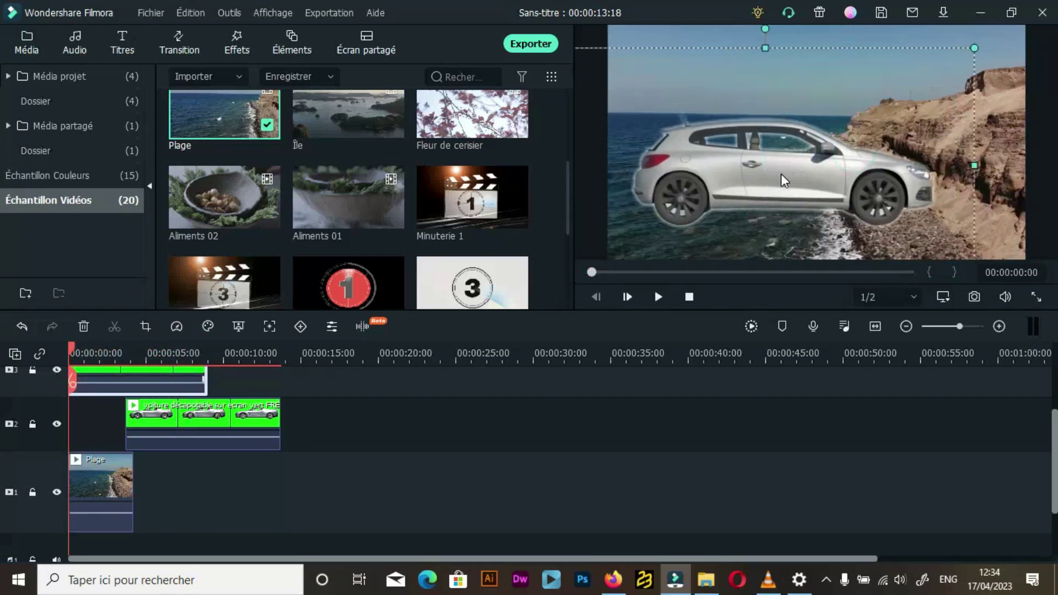
key("space")
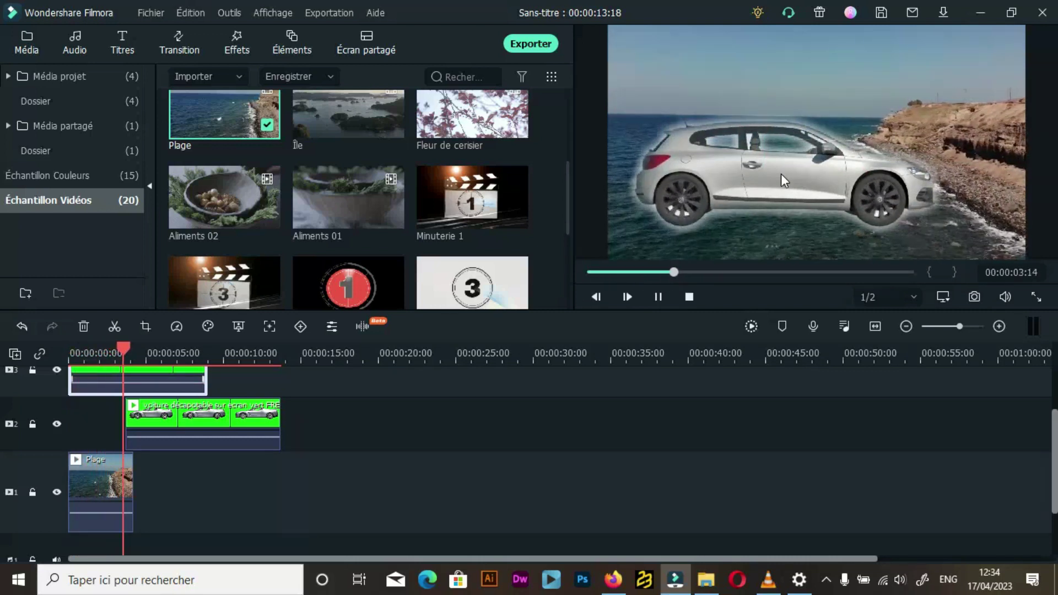
key("space")
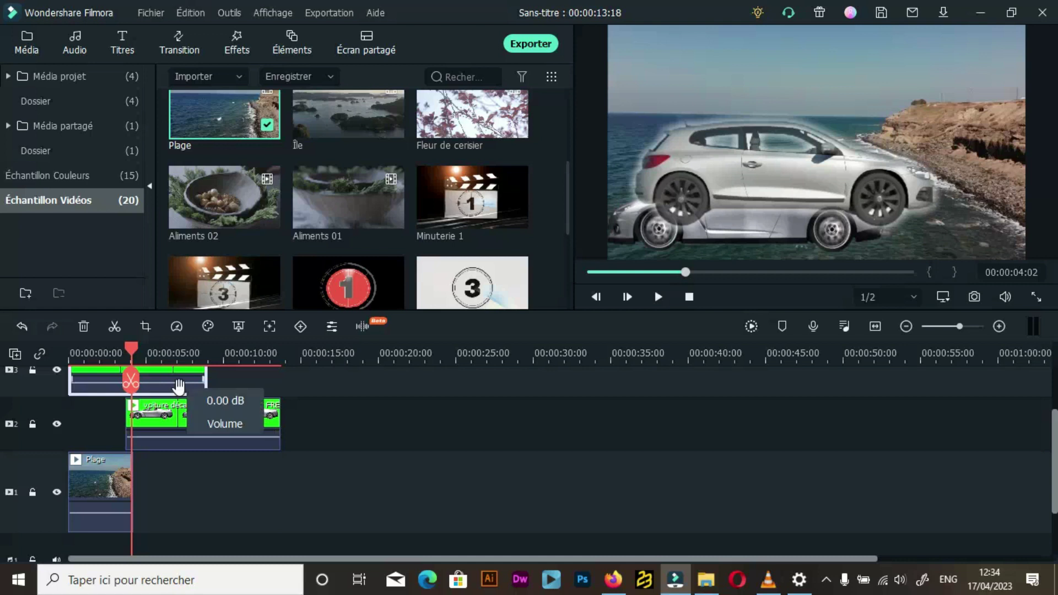
Shift the convertible clip on track 2 to start at about 11.5 seconds, and replay the first car over the beach from the beginning.
left_click_drag(177, 415, 299, 411)
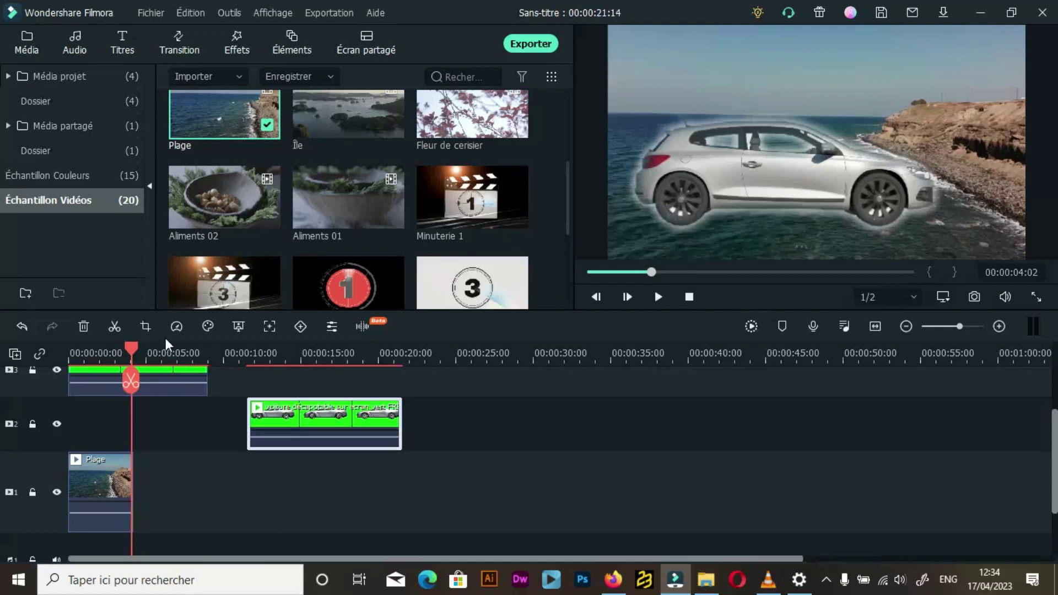
left_click_drag(127, 355, 69, 375)
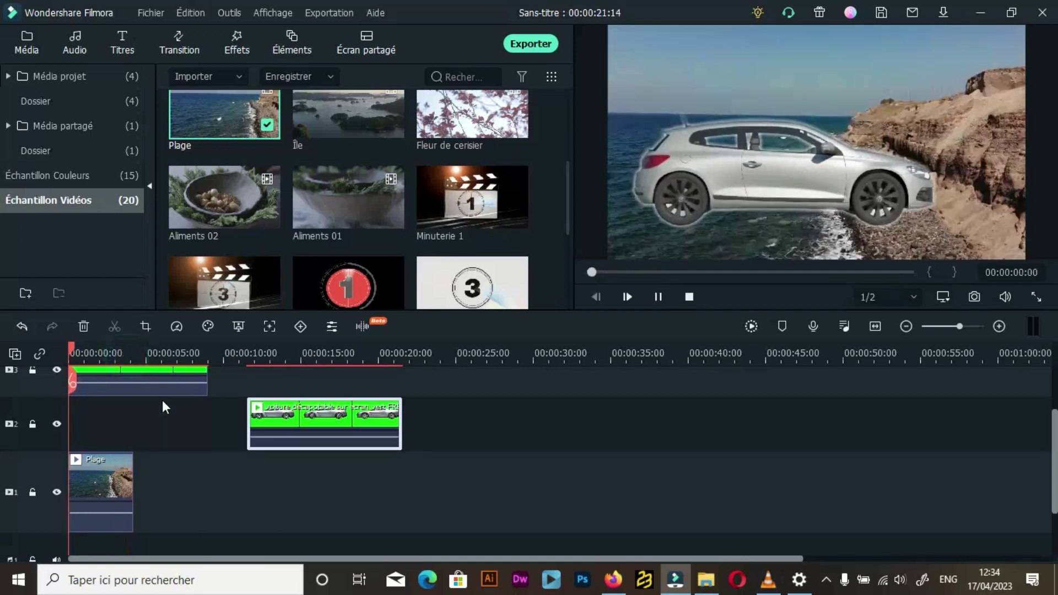
key("space")
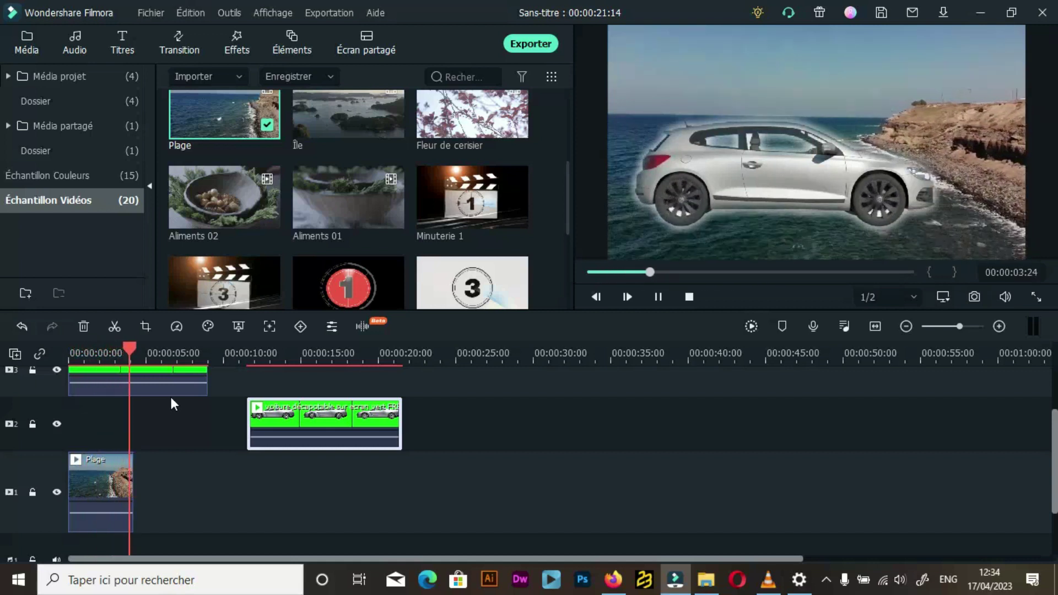
key("space")
mouse_move(506, 215)
scroll(383, 247, "down", 3)
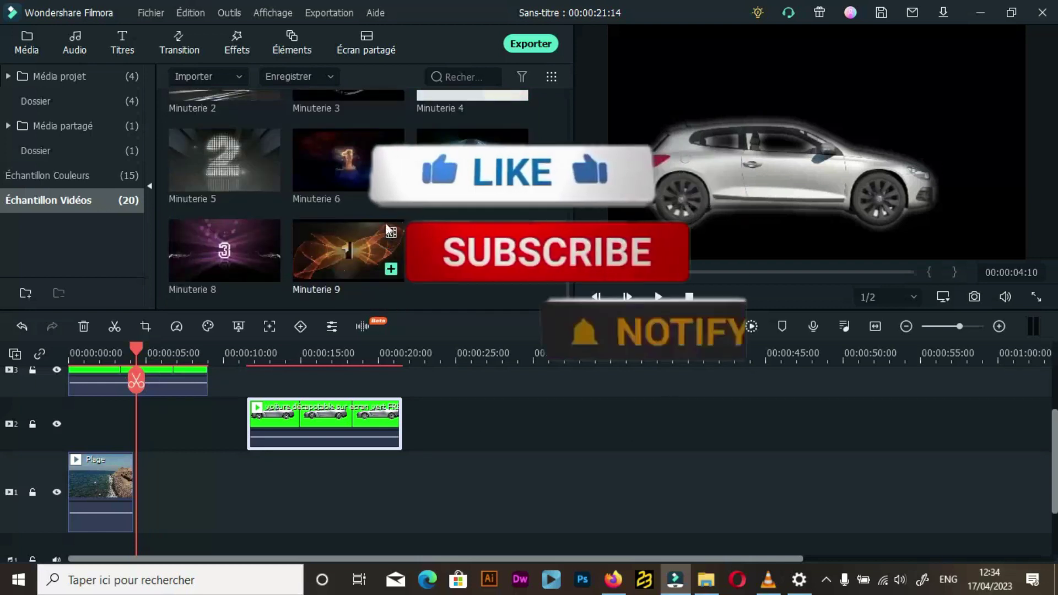
mouse_move(205, 175)
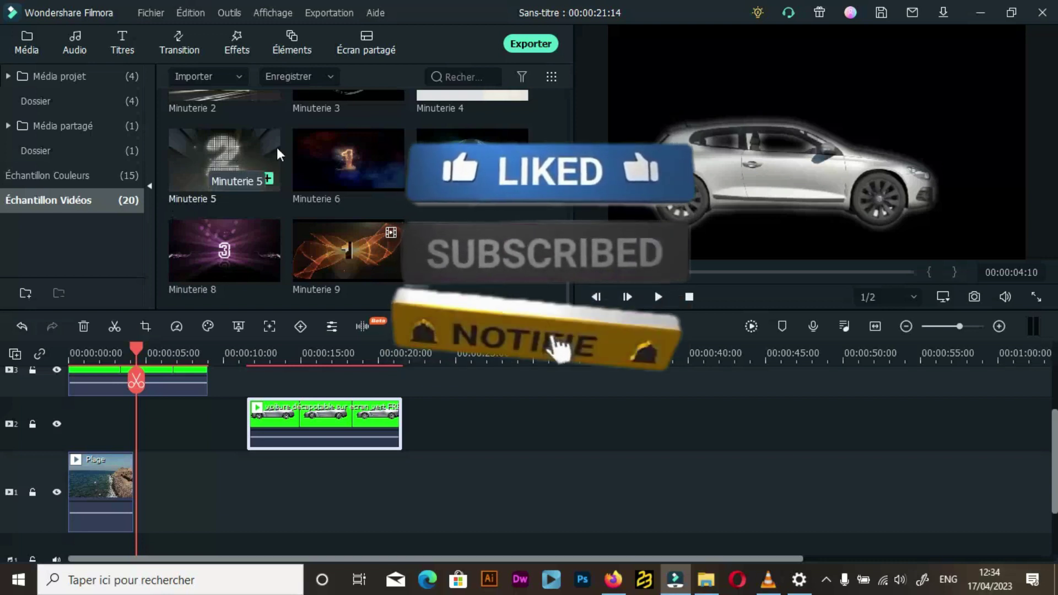